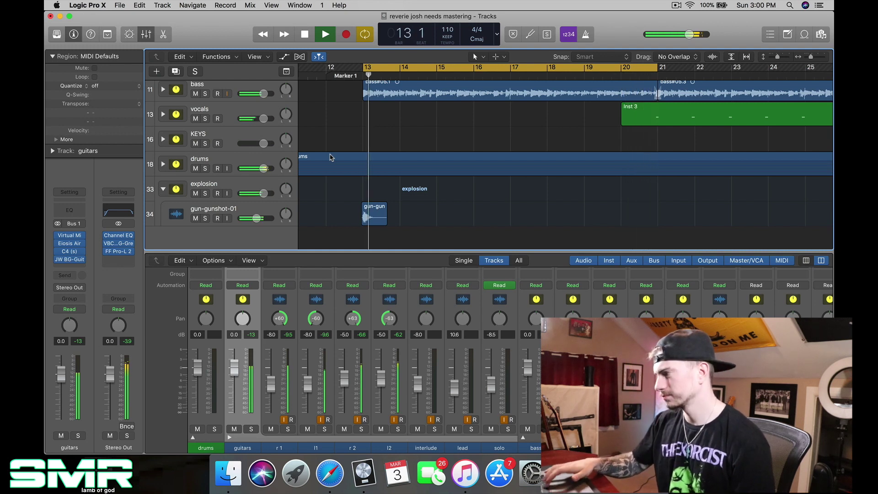
Step: Solo the guitars track stack and play back the looped section
{"action": "key", "text": "space"}
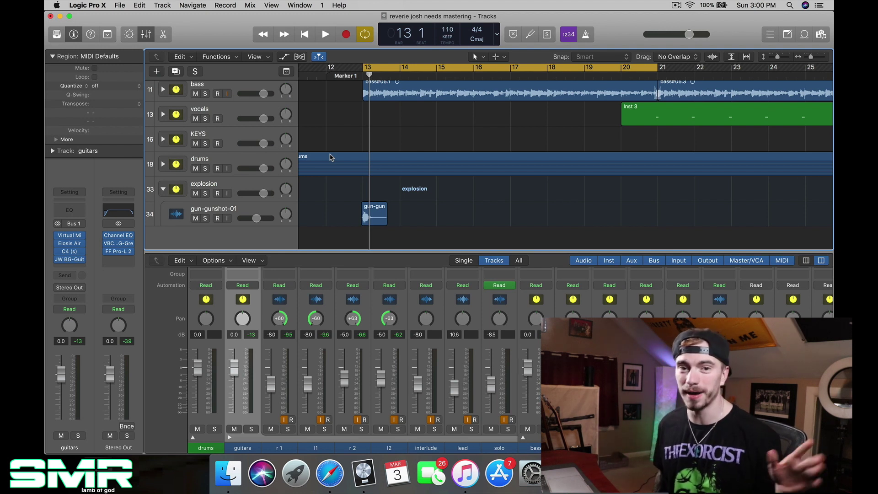
{"action": "scroll", "coordinate": [331, 157], "scroll_direction": "up", "scroll_amount": 10}
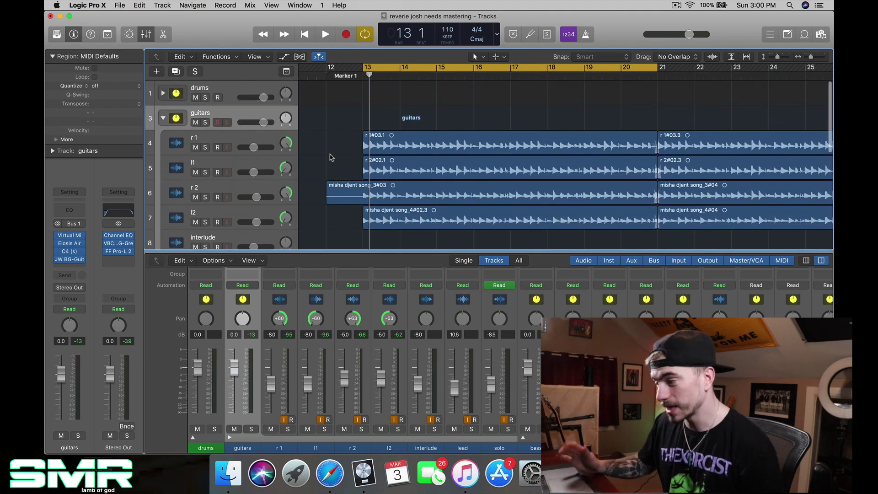
{"action": "left_click", "coordinate": [206, 122]}
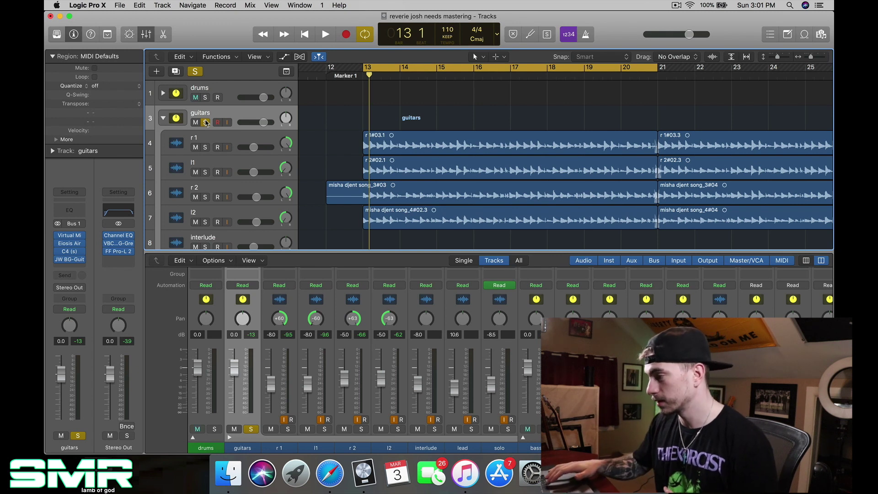
{"action": "key", "text": "space"}
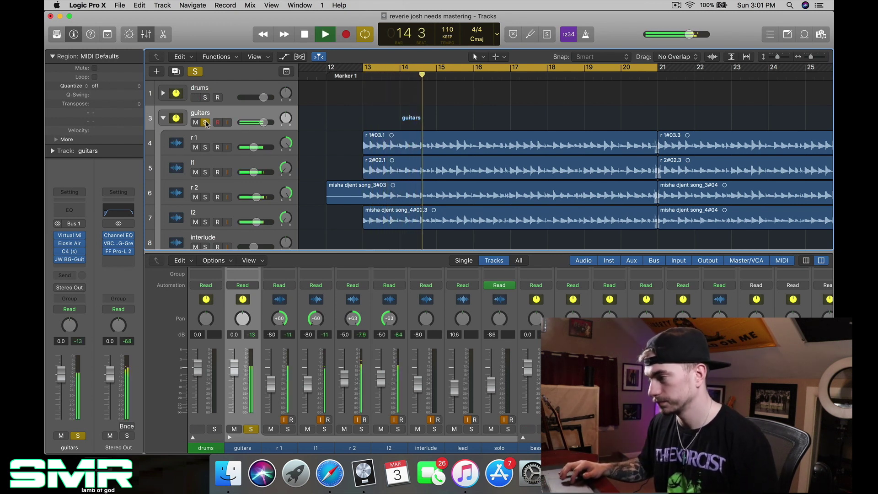
Step: Compare the l1 and l2 guitar tracks and inspect the Toneforge Guilty Pleasure amp plugin on l1
{"action": "left_click", "coordinate": [206, 164]}
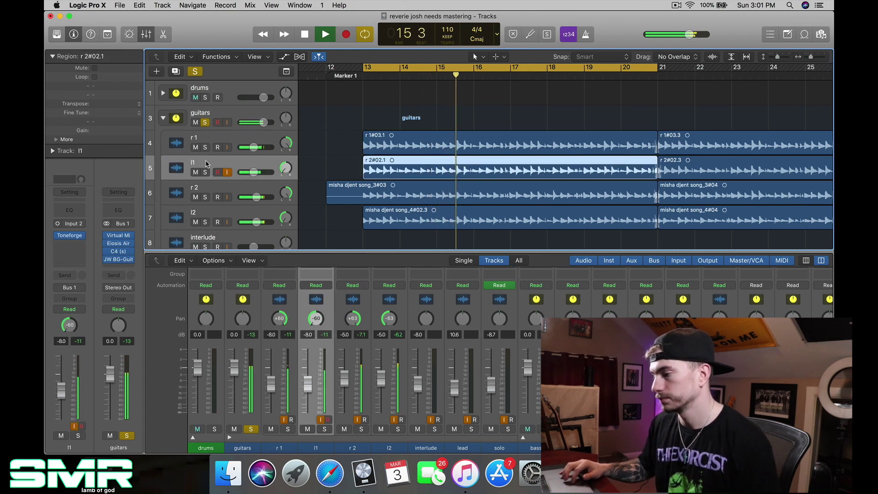
{"action": "left_click", "coordinate": [202, 213]}
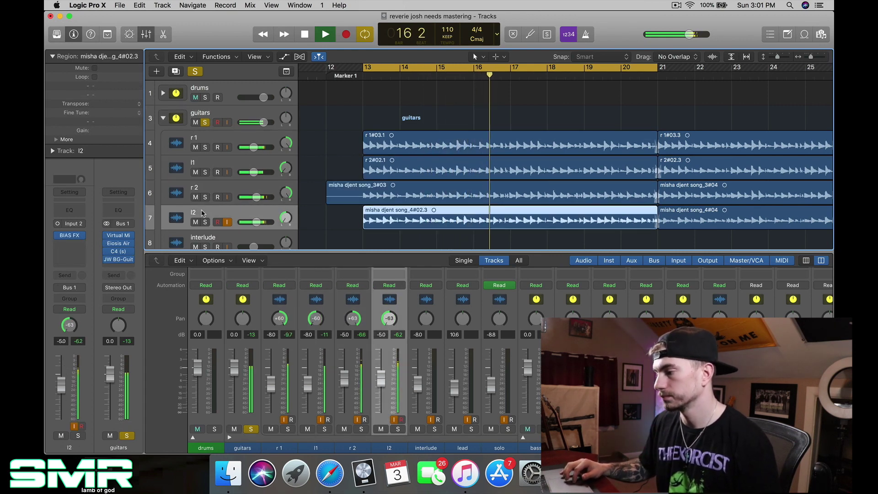
{"action": "left_click", "coordinate": [213, 162]}
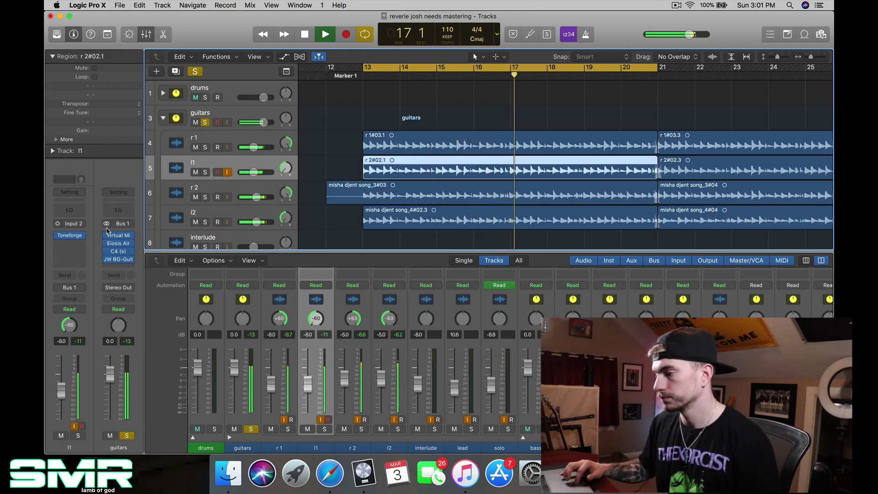
{"action": "left_click", "coordinate": [72, 235]}
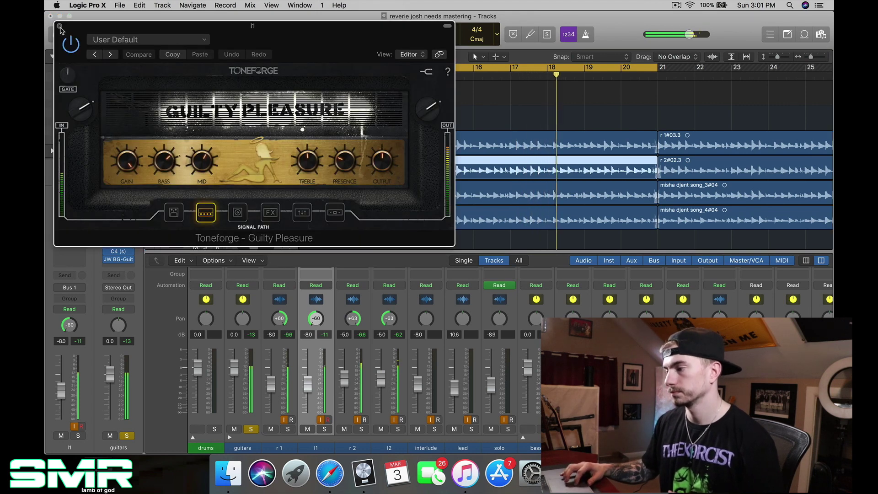
{"action": "left_click", "coordinate": [59, 26]}
Step: Inspect the BIAS FX amp plugin on the r 2 track, and review the inserts on l1, r 2 and l2
{"action": "key", "text": "Down"}
{"action": "left_click", "coordinate": [69, 235]}
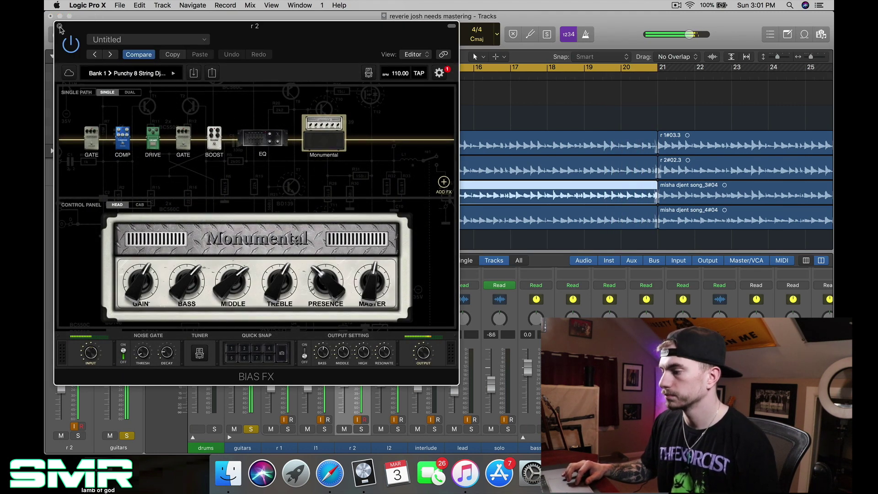
{"action": "left_click", "coordinate": [59, 26]}
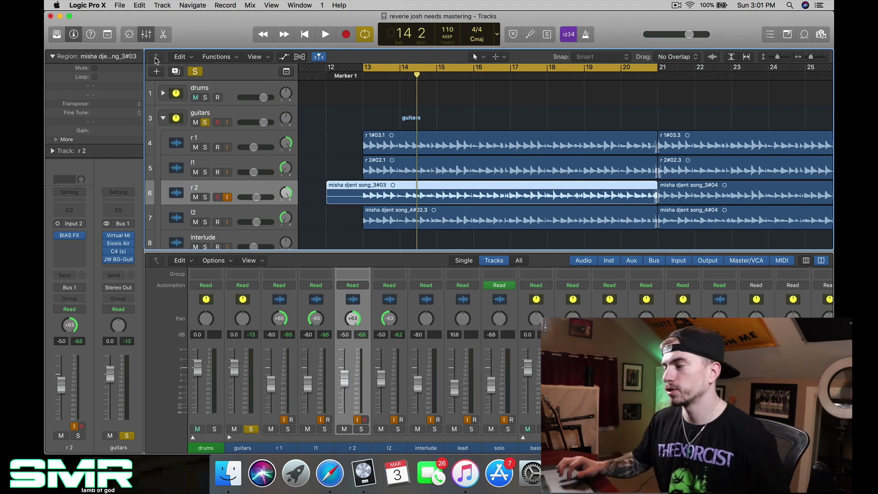
{"action": "left_click", "coordinate": [198, 158]}
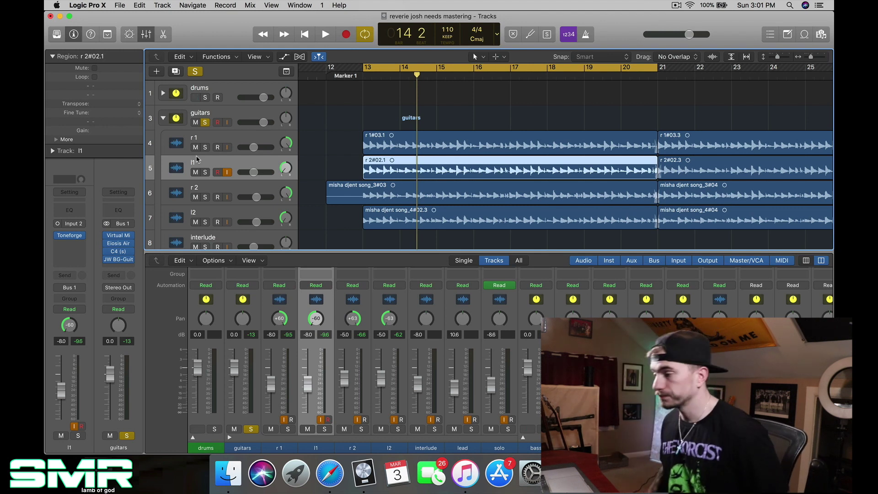
{"action": "left_click", "coordinate": [218, 190]}
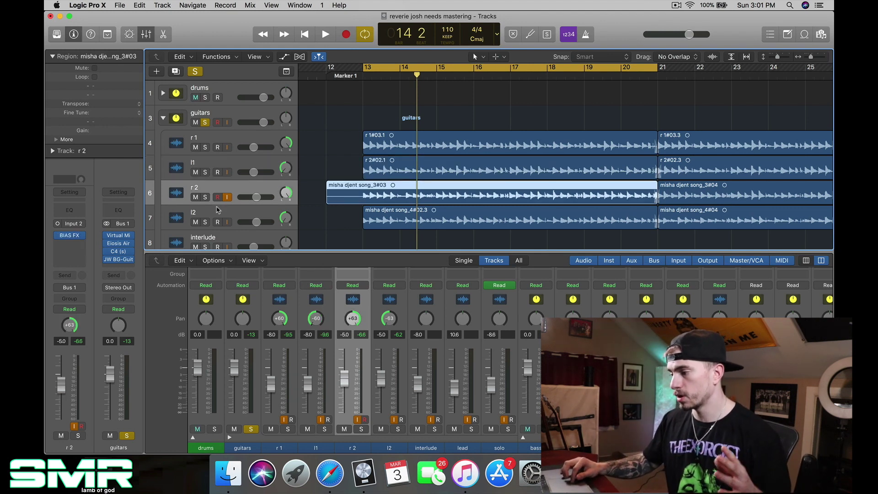
{"action": "left_click", "coordinate": [219, 211]}
Step: Bypass the four insert plugins on the guitars stack and play the loop unprocessed
{"action": "left_click", "coordinate": [232, 116]}
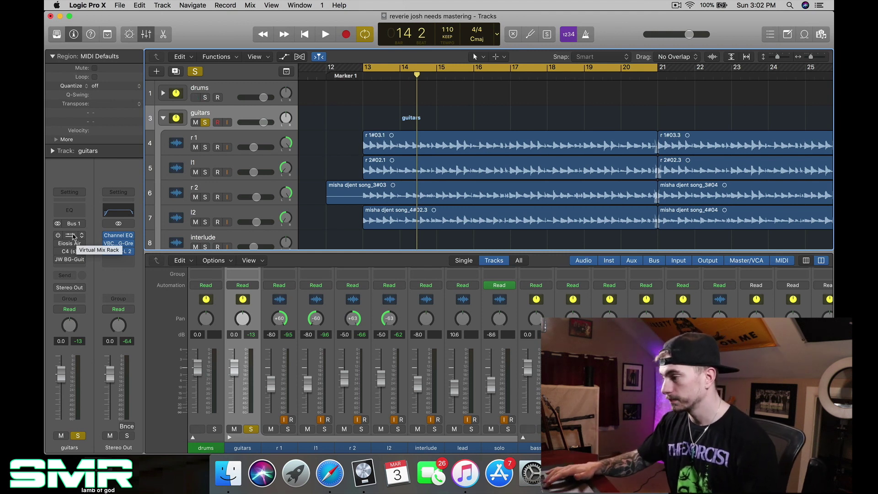
{"action": "key", "text": "space"}
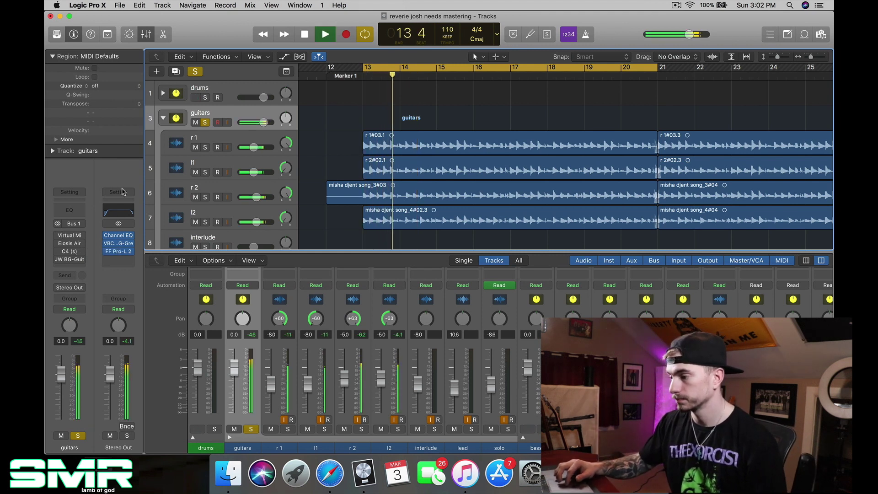
Step: Enable Virtual Mix Rack on the guitars stack, raising the FG-73 Virtual Drive to about 50 and the Revival Thickness to 12.5
{"action": "left_click", "coordinate": [66, 235]}
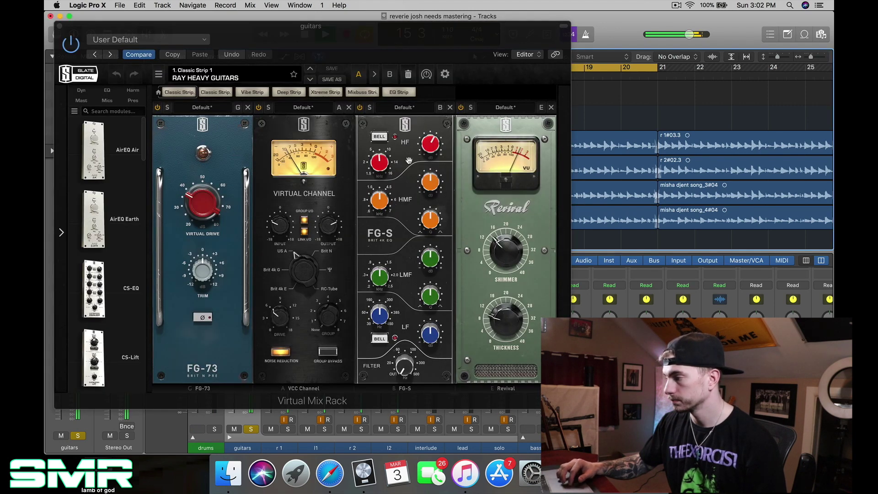
{"action": "left_click", "coordinate": [435, 146]}
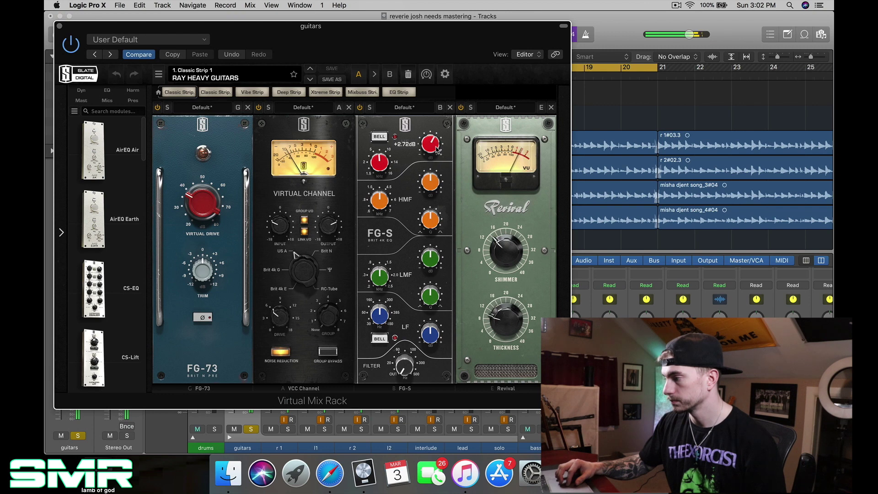
{"action": "left_click_drag", "start_coordinate": [435, 155], "coordinate": [435, 156]}
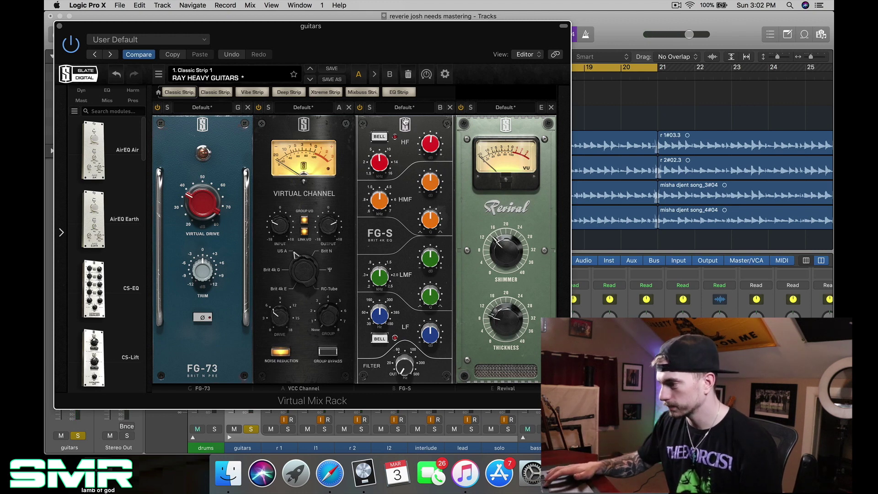
{"action": "left_click_drag", "start_coordinate": [205, 198], "coordinate": [212, 190]}
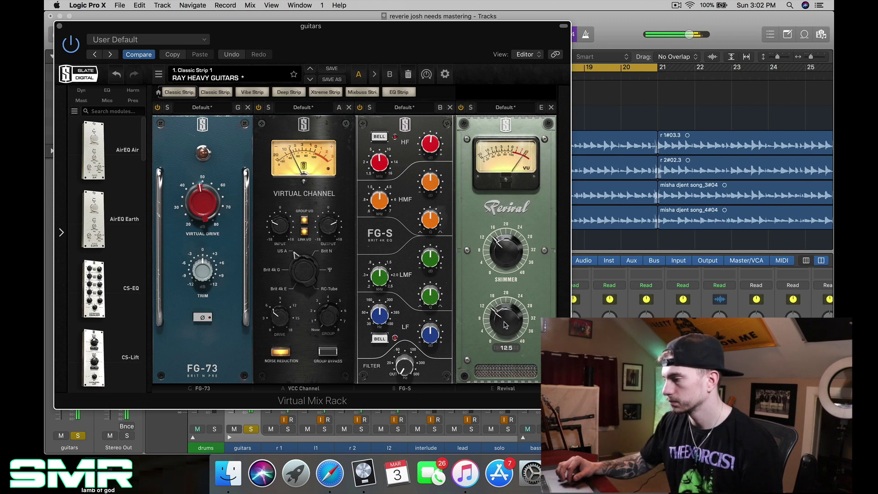
{"action": "key", "text": "v"}
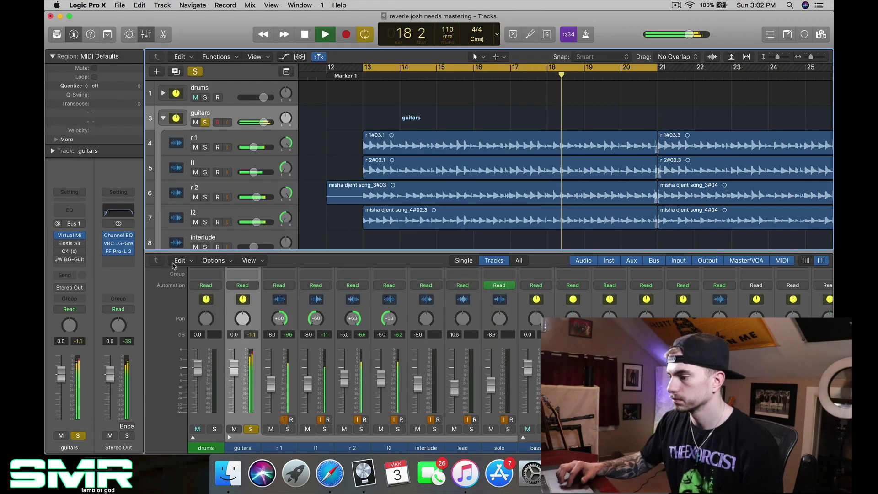
Step: Reopen the guitars Virtual Mix Rack, reduce the FG-73 Virtual Drive to about 45 and close the plugin
{"action": "mouse_move", "coordinate": [73, 246]}
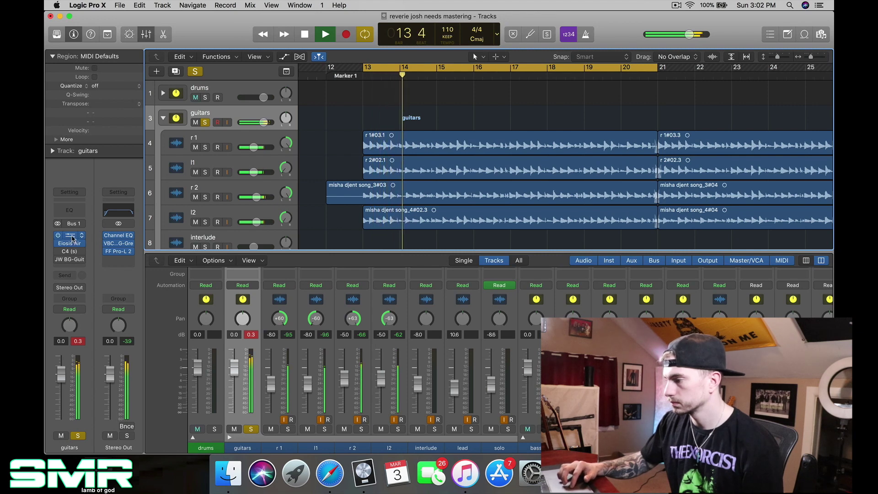
{"action": "left_click", "coordinate": [108, 241]}
{"action": "left_click_drag", "start_coordinate": [217, 199], "coordinate": [205, 208]}
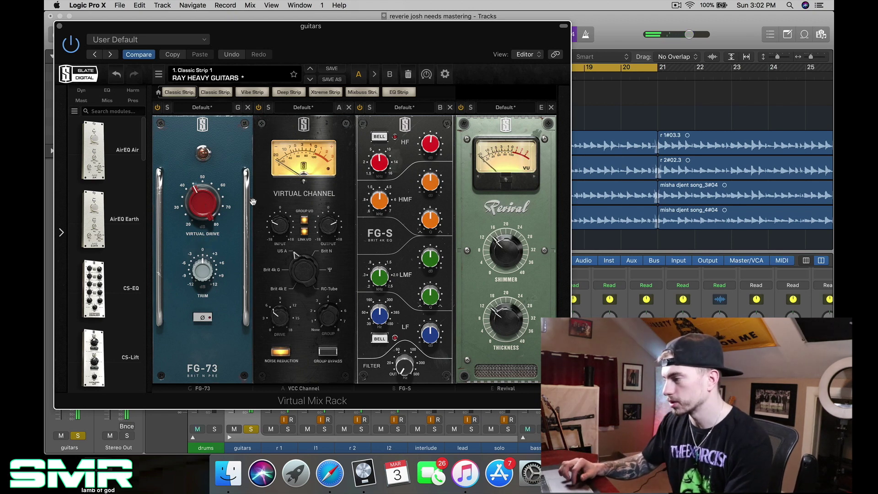
{"action": "left_click", "coordinate": [500, 312]}
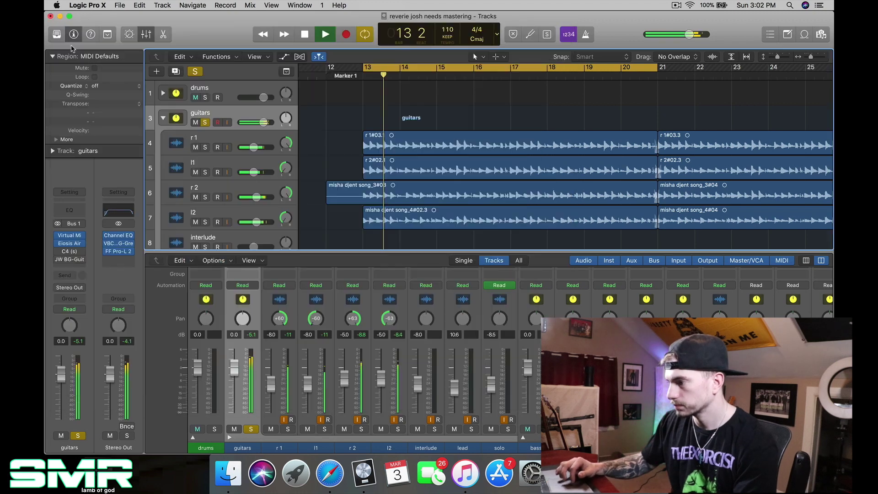
{"action": "left_click", "coordinate": [59, 26]}
Step: Enable the sixth bell band in the guitars AirEQ and shape it into a narrow cut around 4.5 kHz
{"action": "left_click", "coordinate": [70, 245]}
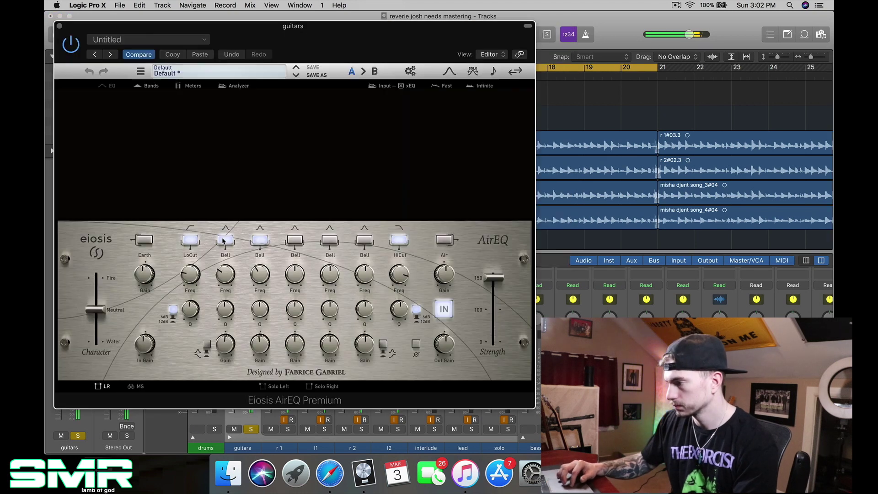
{"action": "left_click", "coordinate": [363, 239]}
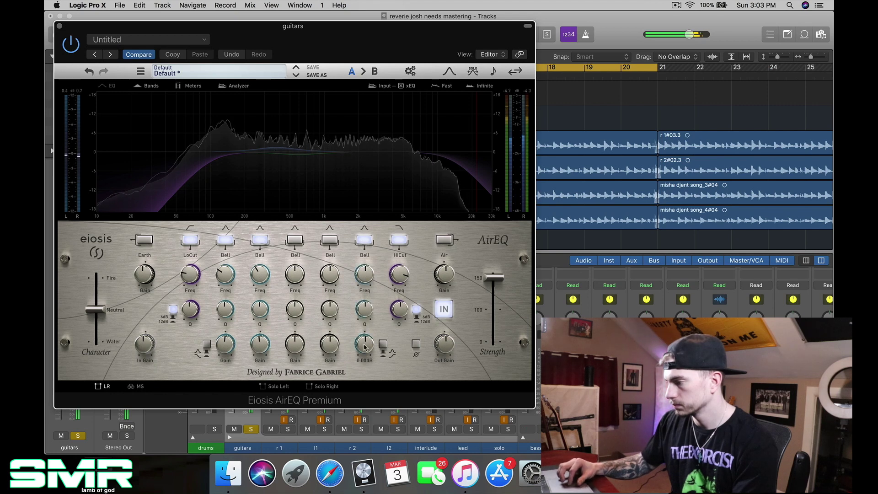
{"action": "scroll", "coordinate": [364, 344], "scroll_direction": "down", "scroll_amount": 3}
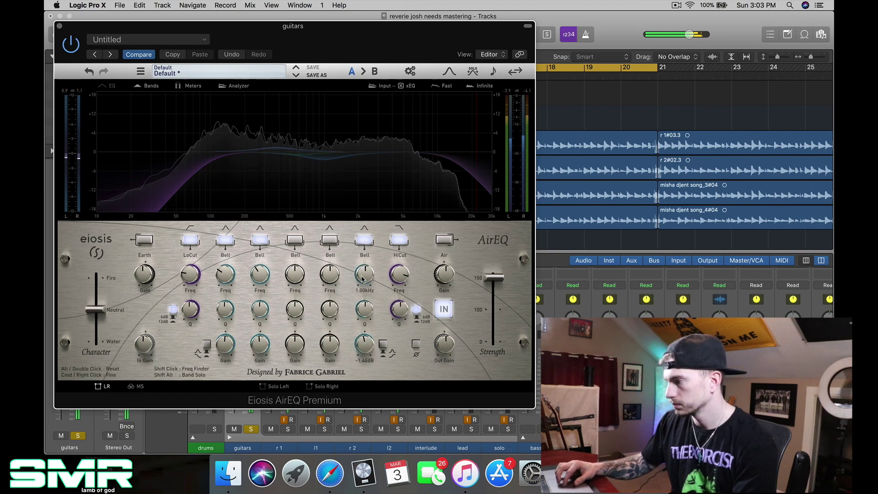
{"action": "scroll", "coordinate": [372, 307], "scroll_direction": "up", "scroll_amount": 3}
{"action": "scroll", "coordinate": [370, 307], "scroll_direction": "up", "scroll_amount": 5}
{"action": "scroll", "coordinate": [368, 311], "scroll_direction": "up", "scroll_amount": 5}
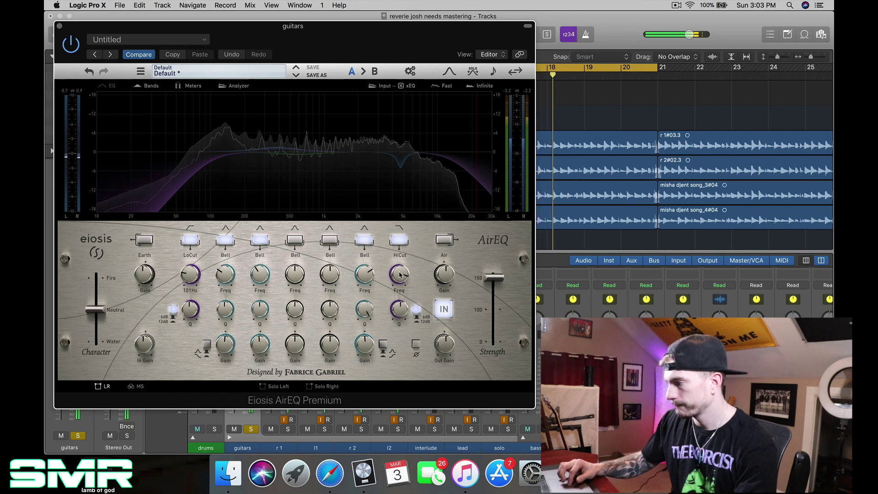
{"action": "scroll", "coordinate": [400, 274], "scroll_direction": "down", "scroll_amount": 3}
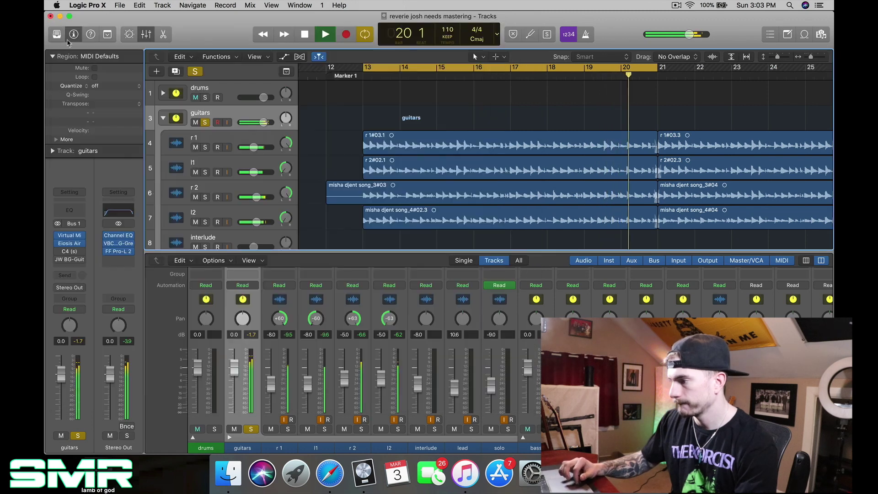
{"action": "left_click", "coordinate": [59, 26]}
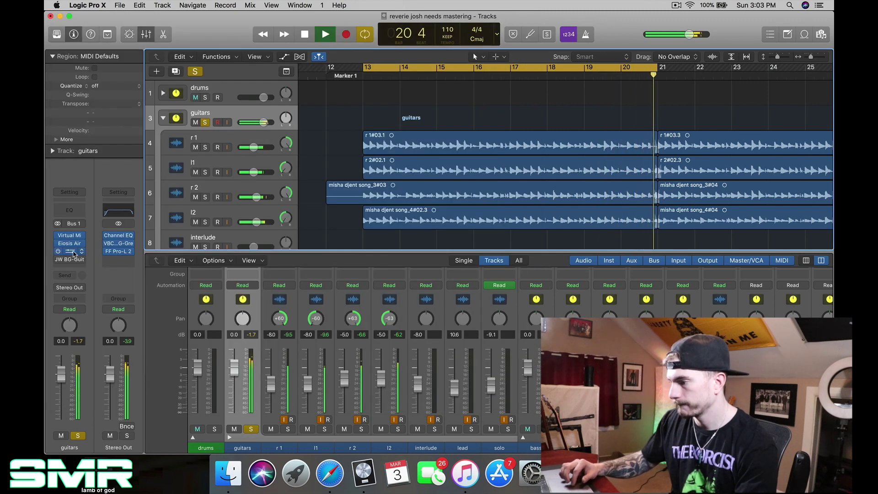
Step: Enable the C4 multiband processor on the guitars stack and lower its second band's threshold slightly
{"action": "left_click", "coordinate": [62, 251]}
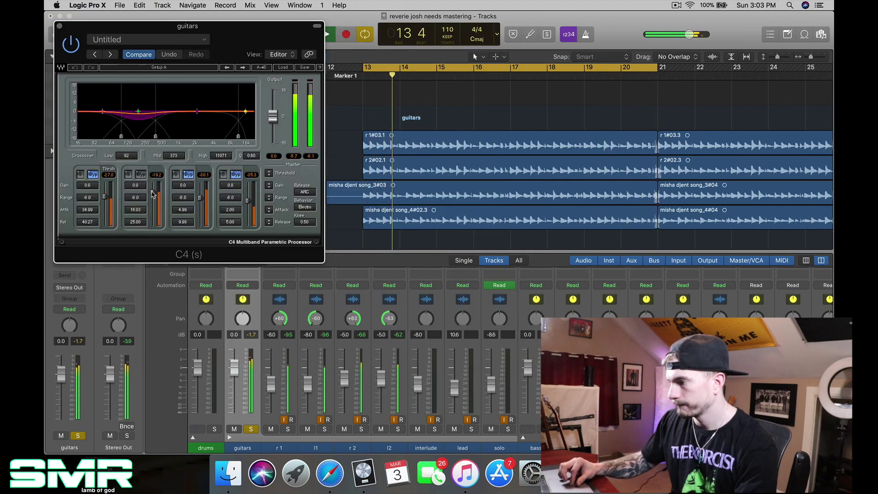
{"action": "left_click_drag", "start_coordinate": [152, 191], "coordinate": [153, 194]}
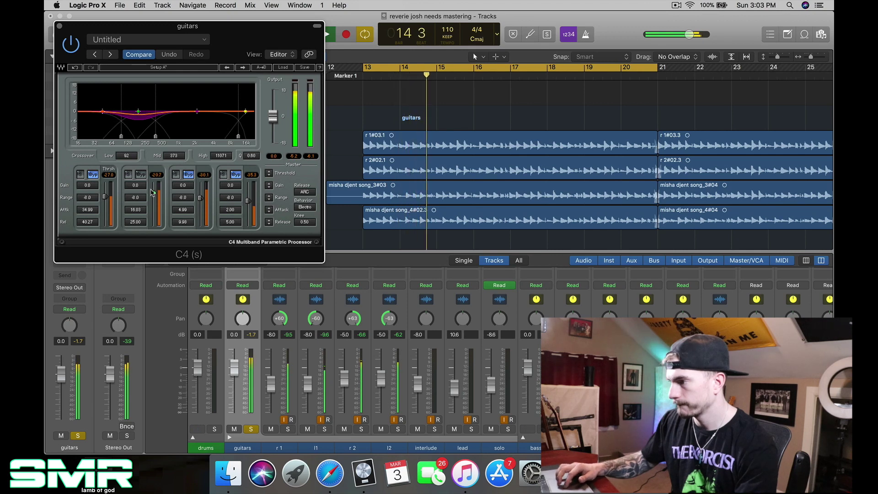
{"action": "left_click", "coordinate": [60, 27]}
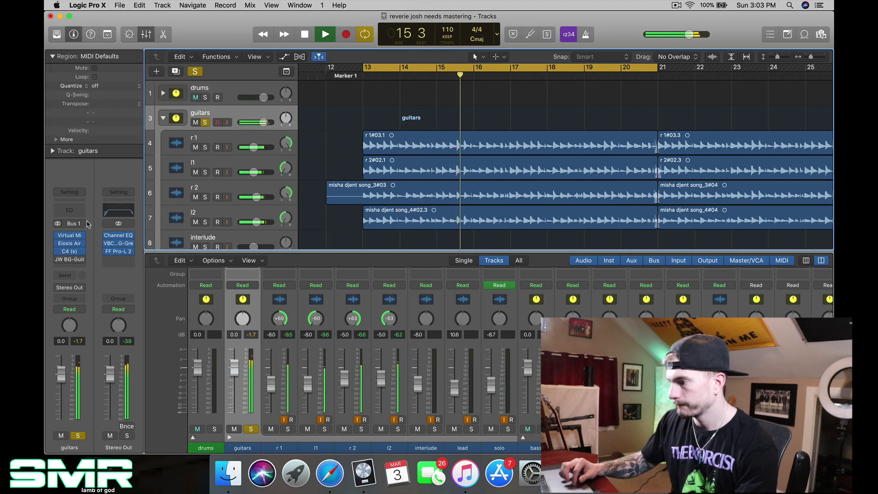
Step: Enable JW BG-Guitars on the guitars stack, with Loud at about -3 and Crush at about -10
{"action": "left_click", "coordinate": [65, 260]}
{"action": "left_click_drag", "start_coordinate": [132, 174], "coordinate": [137, 130]}
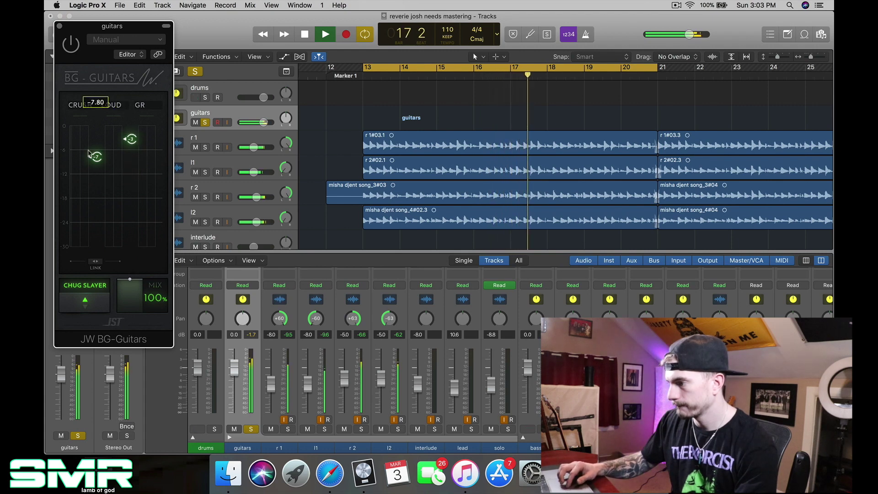
{"action": "left_click", "coordinate": [71, 44]}
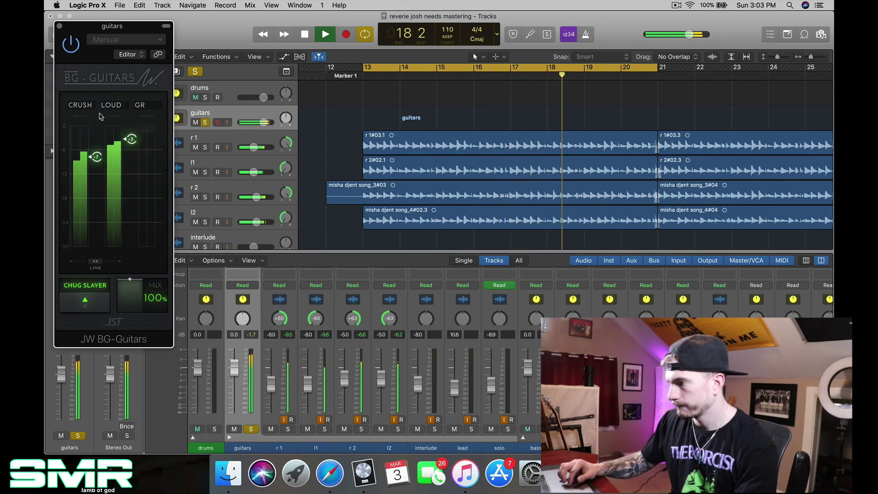
{"action": "left_click_drag", "start_coordinate": [106, 162], "coordinate": [110, 169]}
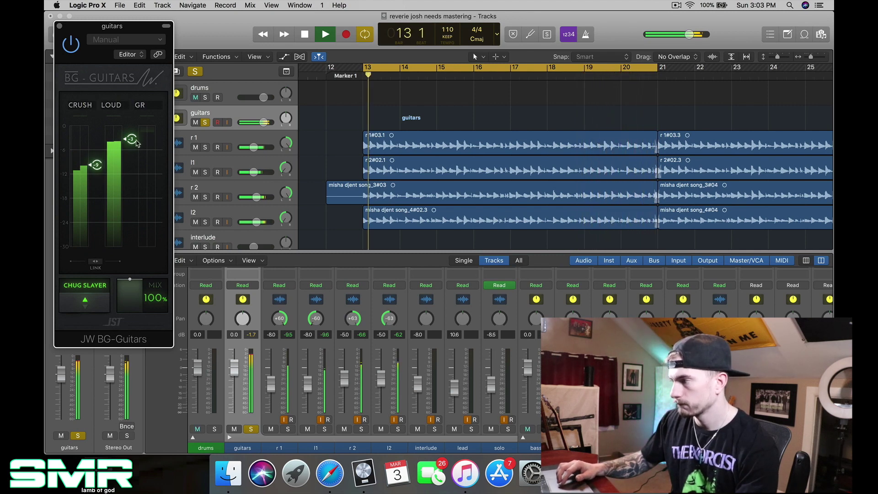
{"action": "mouse_move", "coordinate": [96, 168]}
{"action": "left_click_drag", "start_coordinate": [96, 169], "coordinate": [96, 173]}
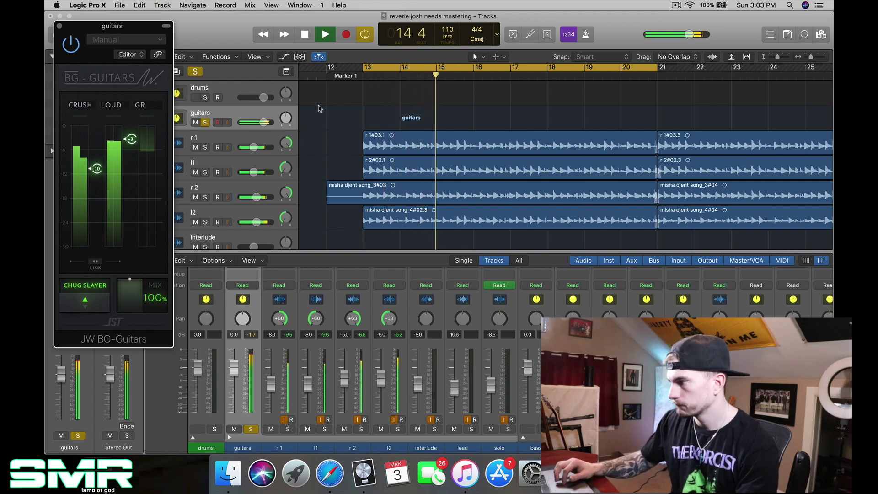
Step: Move the cycle range to bars 29 to 37 and play the soloed guitars there
{"action": "key", "text": "space"}
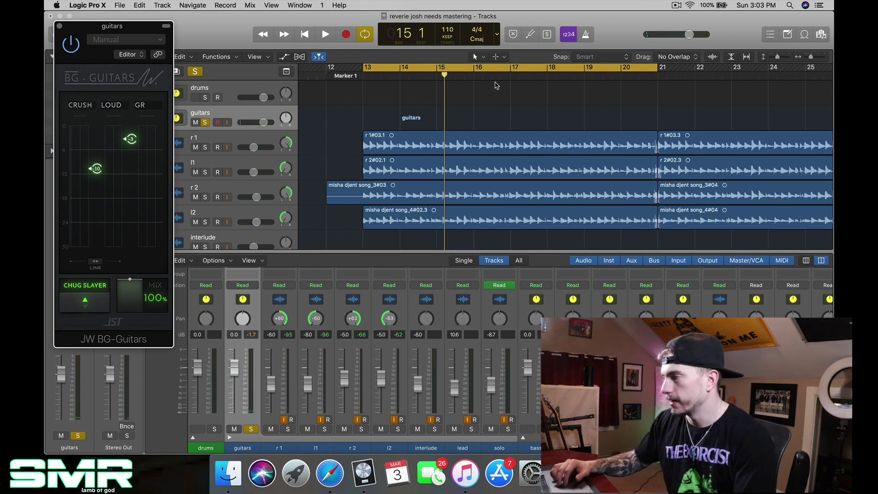
{"action": "scroll", "coordinate": [495, 85], "scroll_direction": "right", "scroll_amount": 6}
{"action": "left_click_drag", "start_coordinate": [433, 68], "coordinate": [567, 68]}
{"action": "scroll", "coordinate": [358, 87], "scroll_direction": "right", "scroll_amount": 8}
{"action": "left_click_drag", "start_coordinate": [358, 67], "coordinate": [618, 92]}
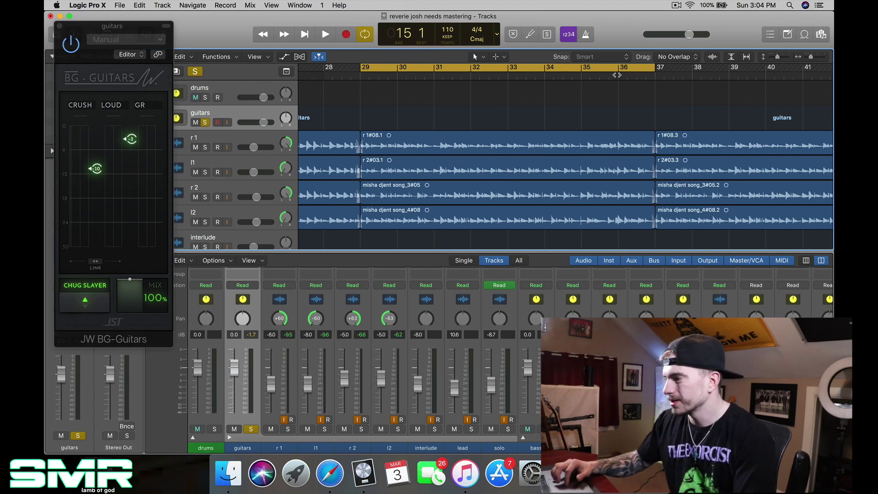
{"action": "key", "text": "space"}
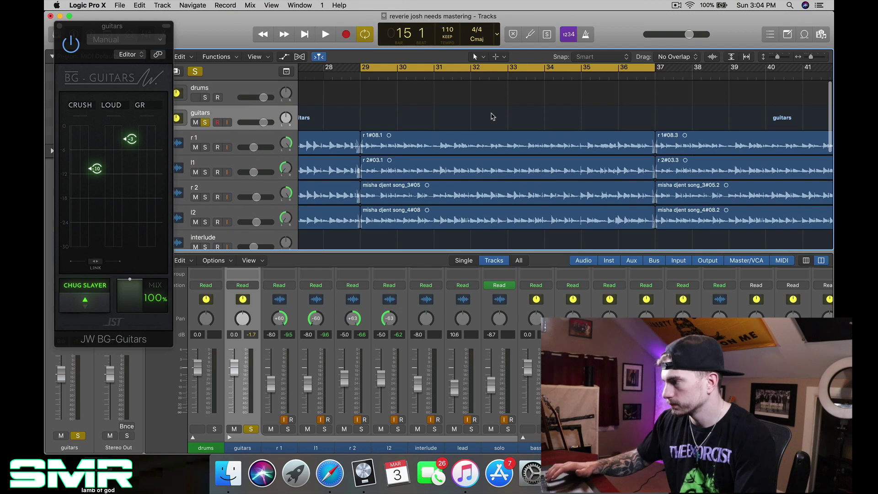
Step: Lower Loud in JW BG-Guitars to about -14 while auditioning the looped section
{"action": "mouse_move", "coordinate": [121, 156]}
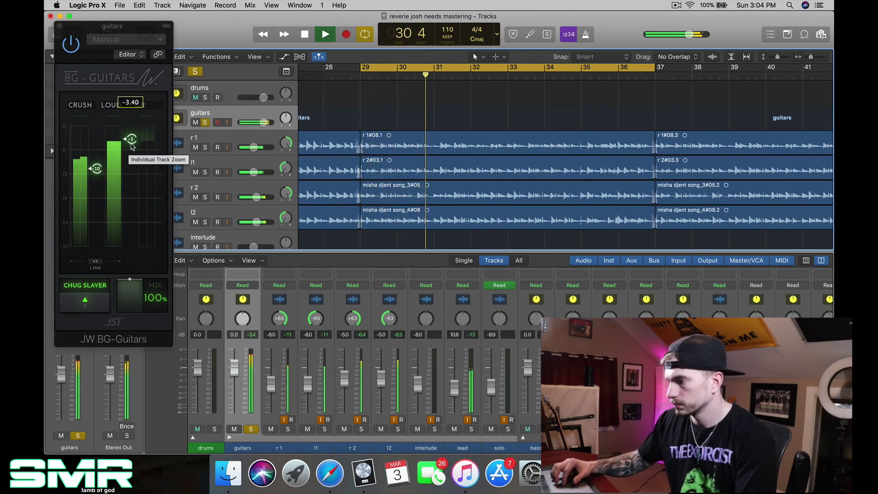
{"action": "left_click_drag", "start_coordinate": [132, 141], "coordinate": [133, 168]}
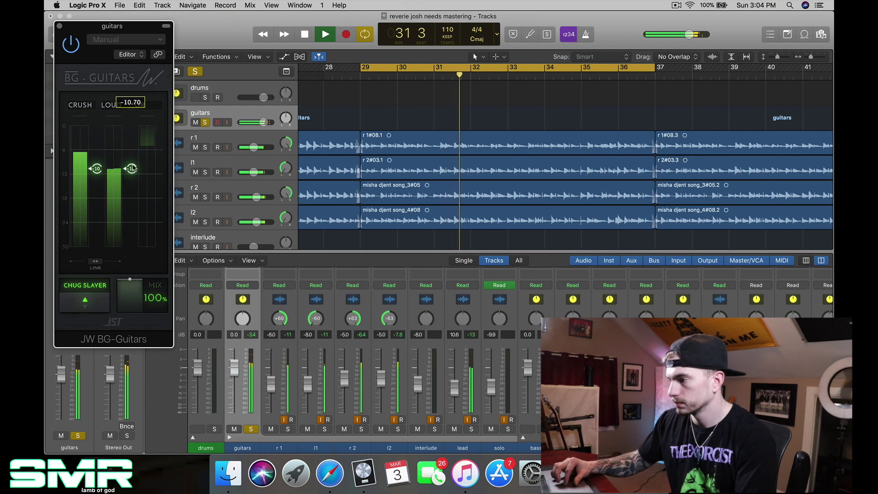
{"action": "key", "text": "space"}
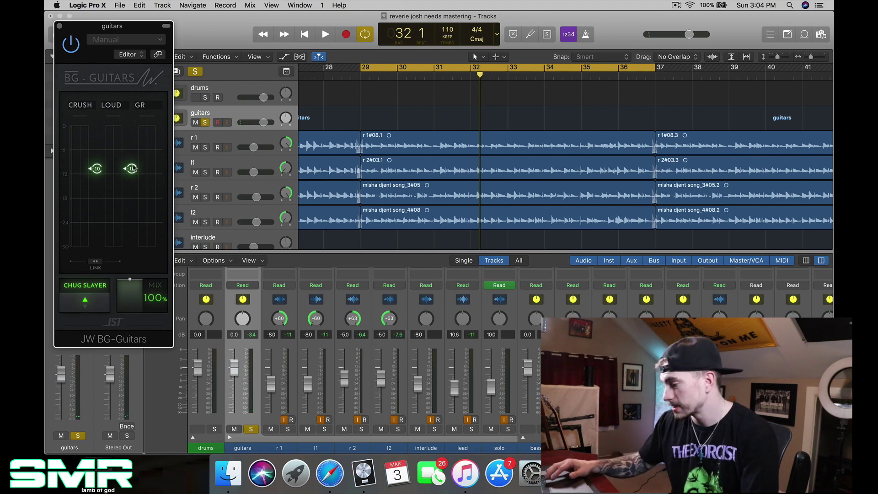
{"action": "key", "text": "space"}
{"action": "left_click_drag", "start_coordinate": [131, 169], "coordinate": [135, 186]}
Step: Turn off the cycle range and jump playback ahead to the chopped riff section at about bar 45
{"action": "scroll", "coordinate": [344, 133], "scroll_direction": "down", "scroll_amount": 7}
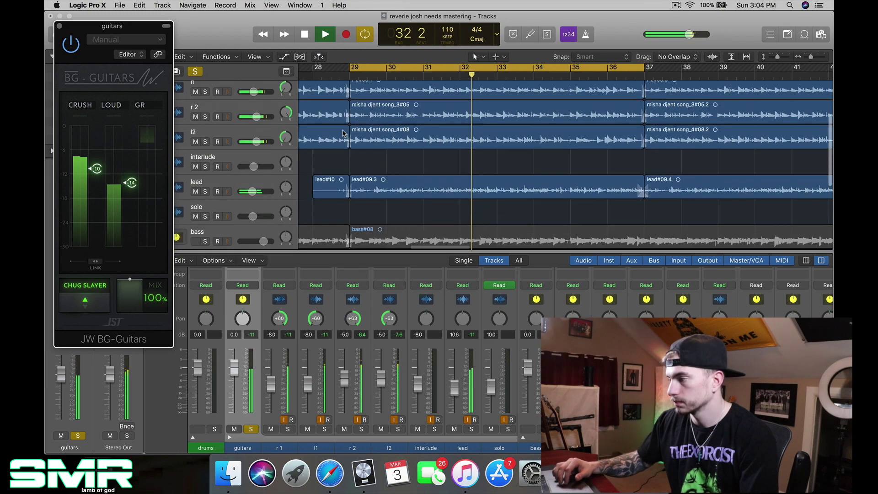
{"action": "scroll", "coordinate": [344, 133], "scroll_direction": "right", "scroll_amount": 5}
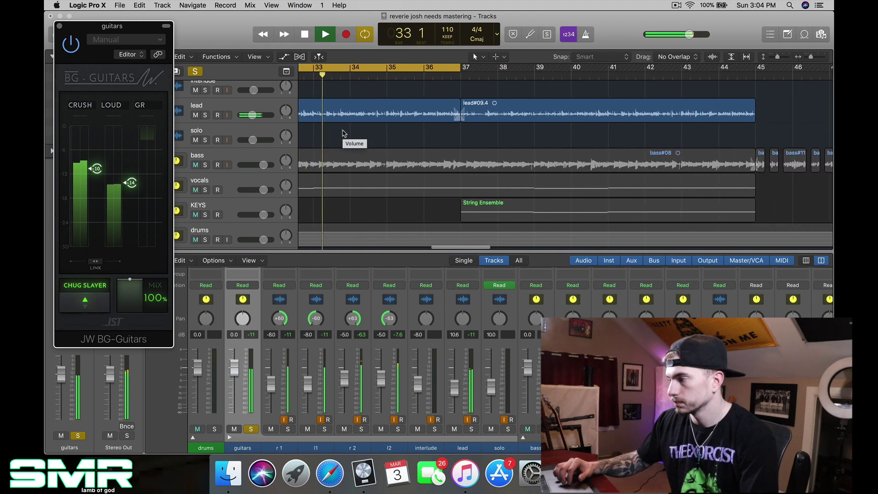
{"action": "scroll", "coordinate": [344, 133], "scroll_direction": "up", "scroll_amount": 4}
{"action": "scroll", "coordinate": [344, 133], "scroll_direction": "up", "scroll_amount": 1}
{"action": "left_click", "coordinate": [348, 68]}
{"action": "scroll", "coordinate": [560, 95], "scroll_direction": "right", "scroll_amount": 6}
{"action": "left_click", "coordinate": [470, 78]}
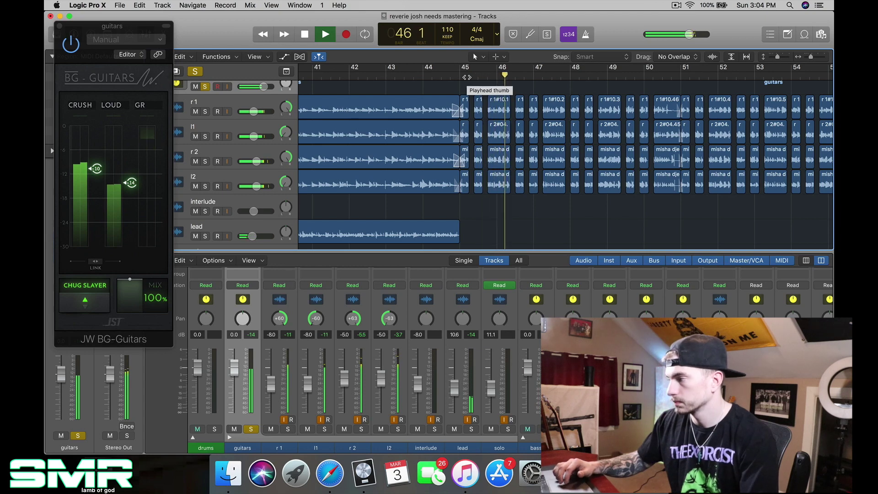
Step: Lower Loud in JW BG-Guitars slightly to about -15, stop playback and close the plugin
{"action": "scroll", "coordinate": [467, 78], "scroll_direction": "right", "scroll_amount": 3}
{"action": "scroll", "coordinate": [466, 77], "scroll_direction": "right", "scroll_amount": 1}
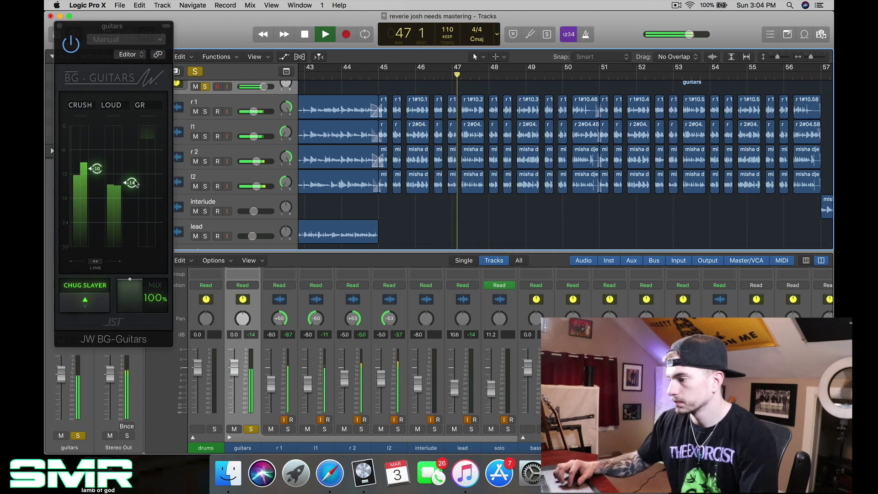
{"action": "mouse_move", "coordinate": [129, 188]}
{"action": "left_click_drag", "start_coordinate": [129, 188], "coordinate": [129, 192]}
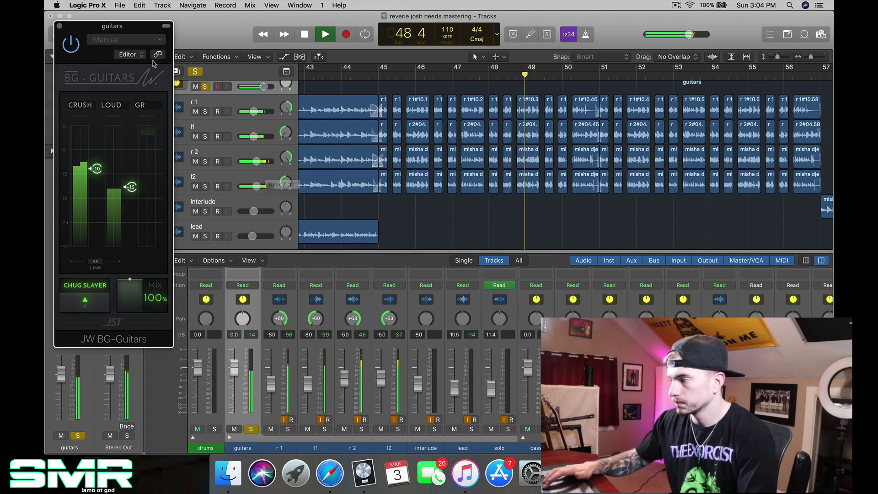
{"action": "key", "text": "space"}
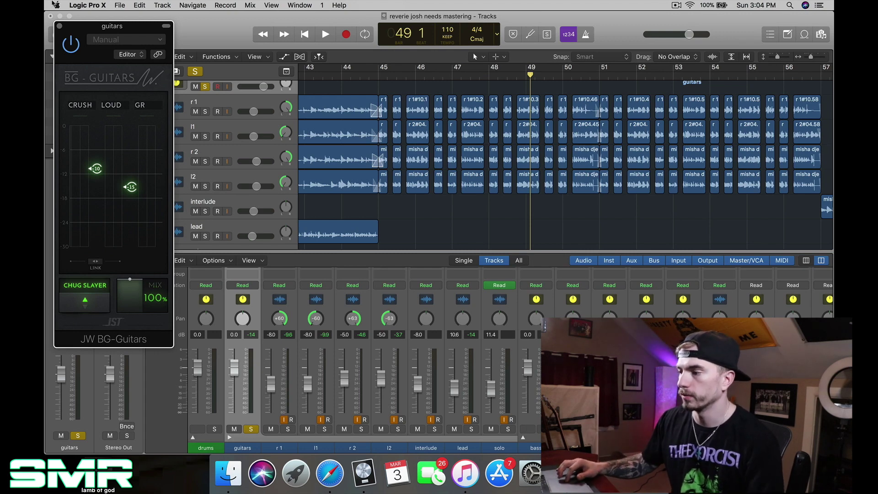
{"action": "left_click", "coordinate": [59, 27]}
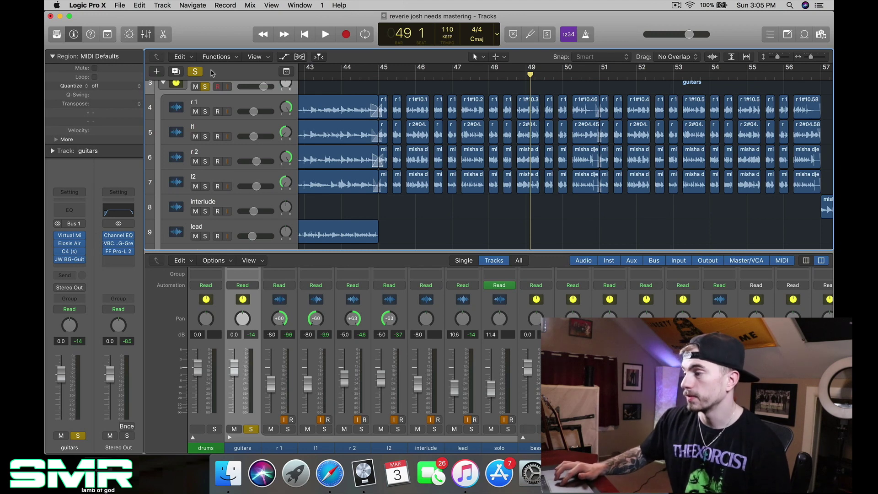
Step: Unsolo the guitars stack, set the cycle range to bars 13 to 21 and play the full mix
{"action": "scroll", "coordinate": [321, 84], "scroll_direction": "left", "scroll_amount": 15}
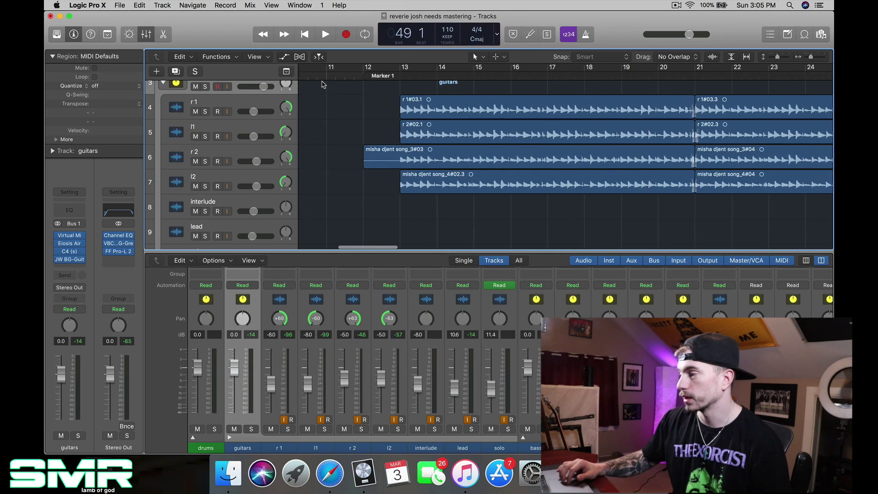
{"action": "left_click_drag", "start_coordinate": [401, 70], "coordinate": [698, 72]}
{"action": "key", "text": "space"}
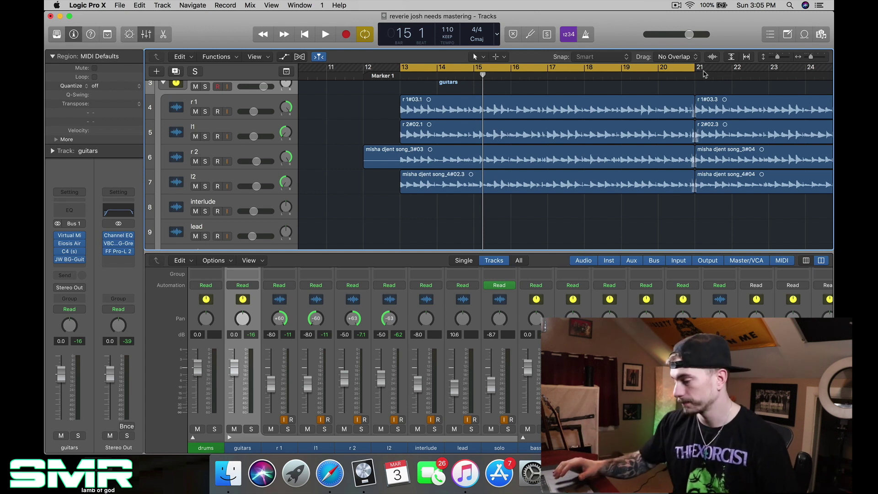
{"action": "key", "text": "space"}
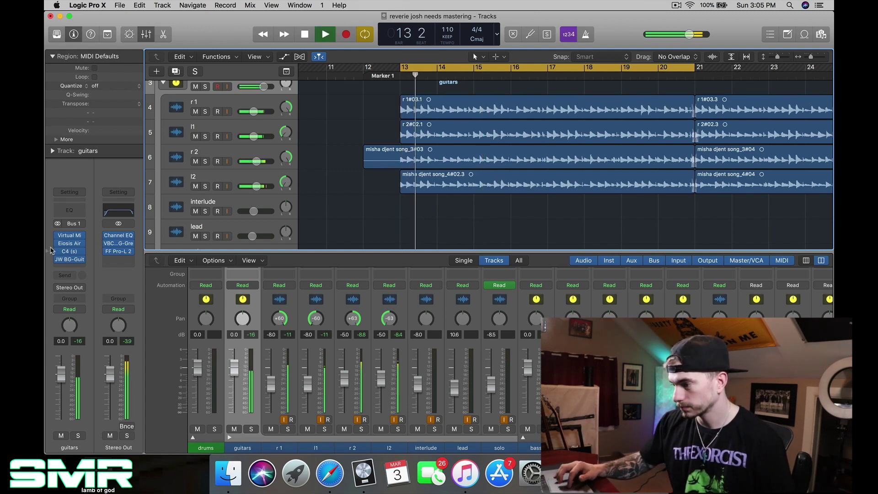
Step: Raise Loud in the guitars JW BG-Guitars plugin, close it, and briefly check the C4 multiband settings
{"action": "left_click", "coordinate": [69, 259]}
{"action": "left_click_drag", "start_coordinate": [137, 192], "coordinate": [130, 170]}
{"action": "left_click", "coordinate": [61, 25]}
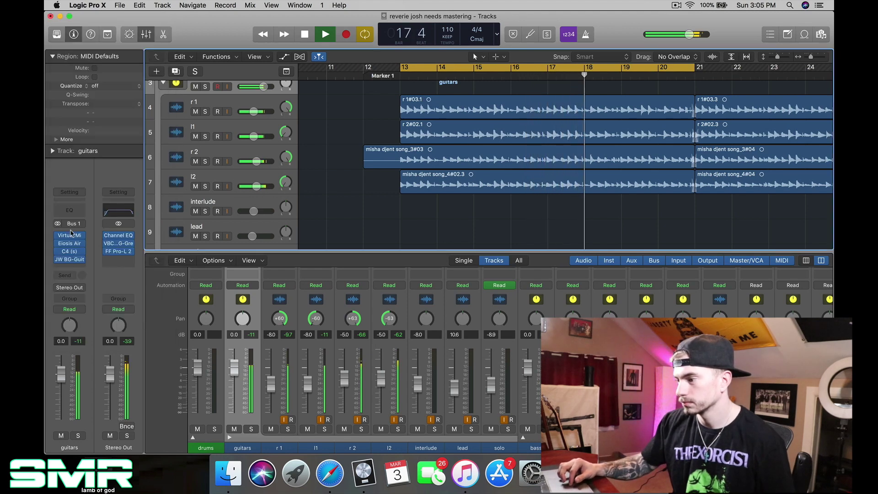
{"action": "left_click", "coordinate": [71, 251]}
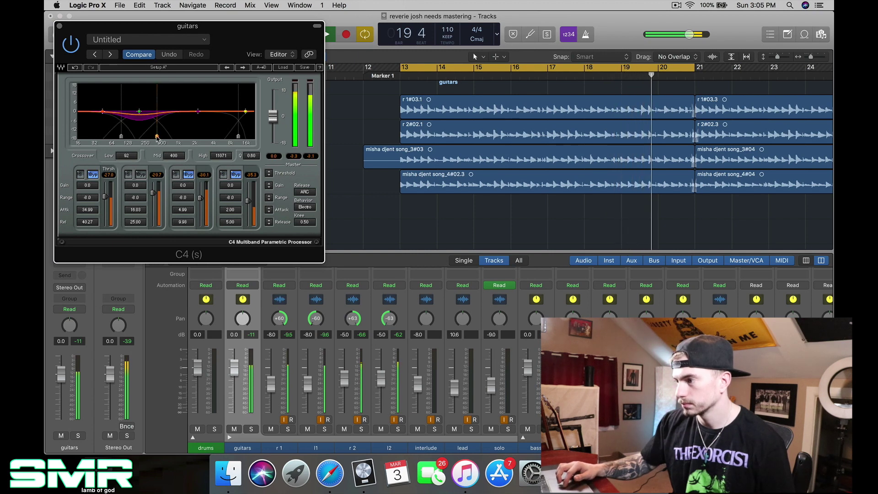
{"action": "left_click", "coordinate": [60, 26]}
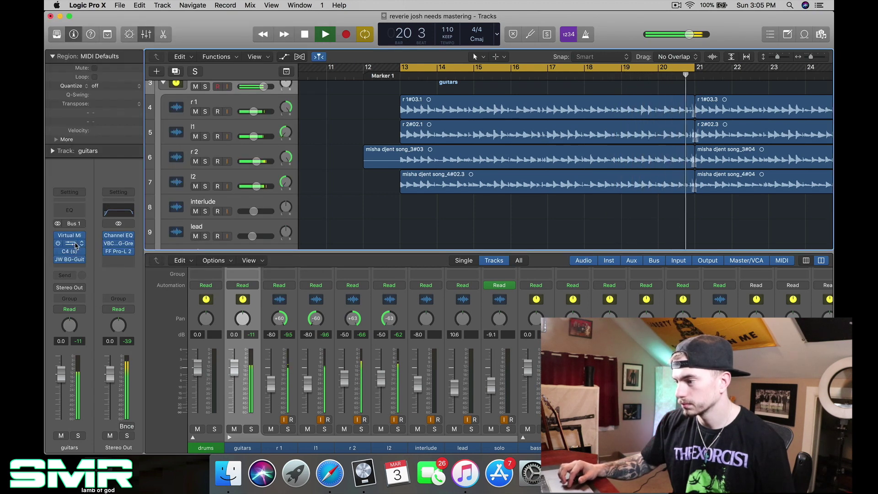
Step: Enable the fourth bell band in the guitars AirEQ with a +0.63 dB boost around 1.5 kHz, close the plugin and stop playback
{"action": "left_click", "coordinate": [74, 244]}
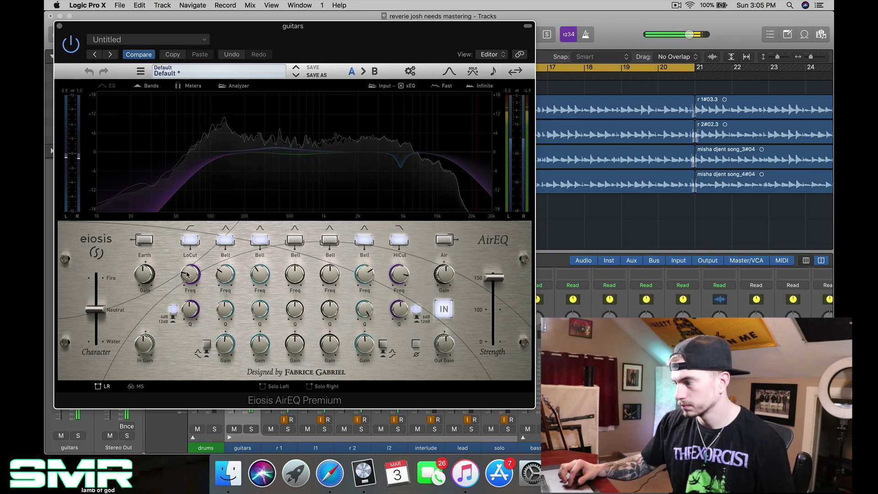
{"action": "left_click", "coordinate": [335, 244]}
{"action": "mouse_move", "coordinate": [335, 344]}
{"action": "left_click_drag", "start_coordinate": [335, 344], "coordinate": [330, 317]}
{"action": "left_click_drag", "start_coordinate": [329, 277], "coordinate": [338, 266]}
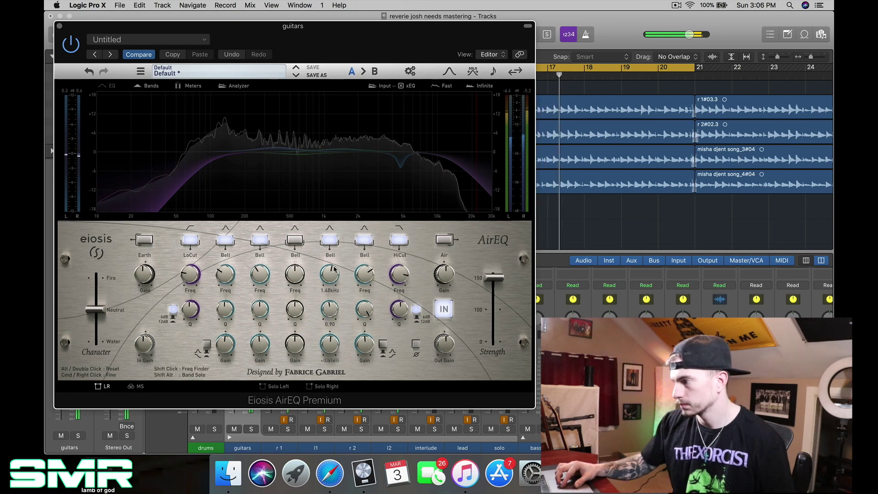
{"action": "left_click_drag", "start_coordinate": [336, 332], "coordinate": [335, 330]}
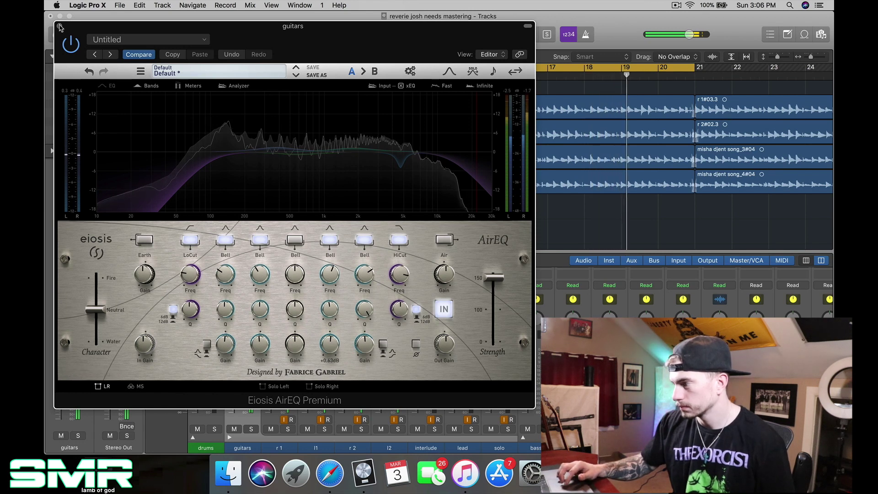
{"action": "key", "text": "super+w"}
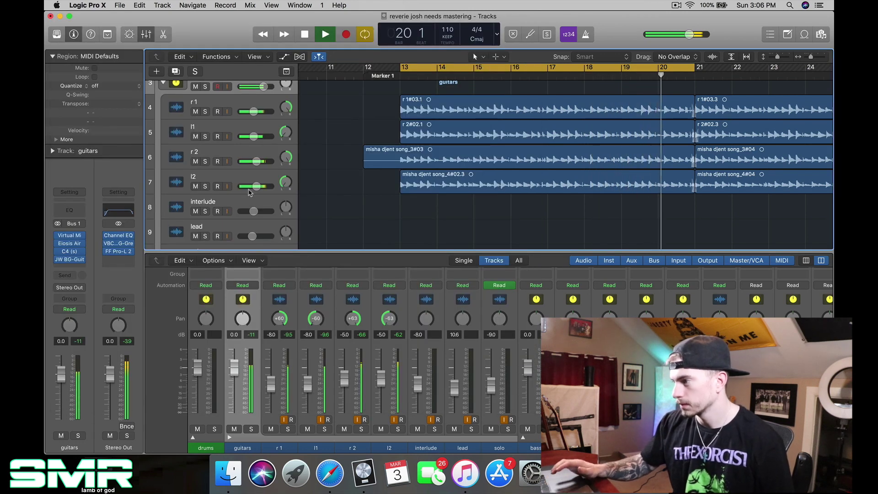
{"action": "key", "text": "space"}
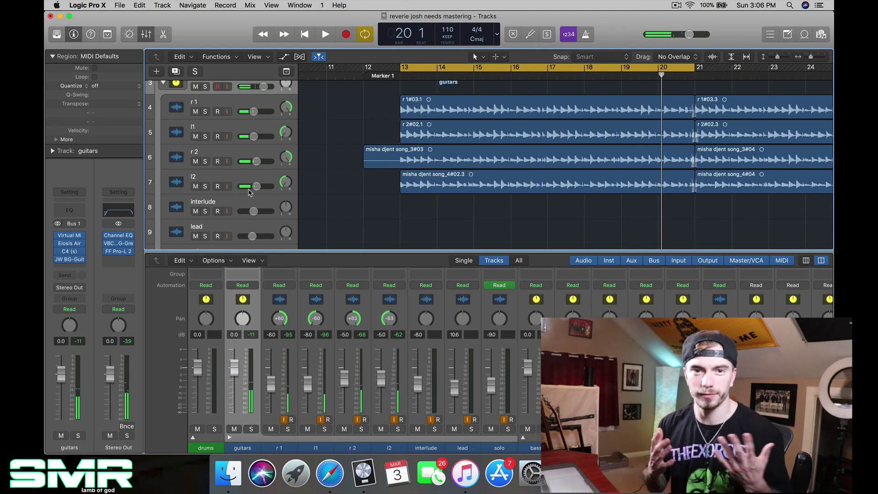